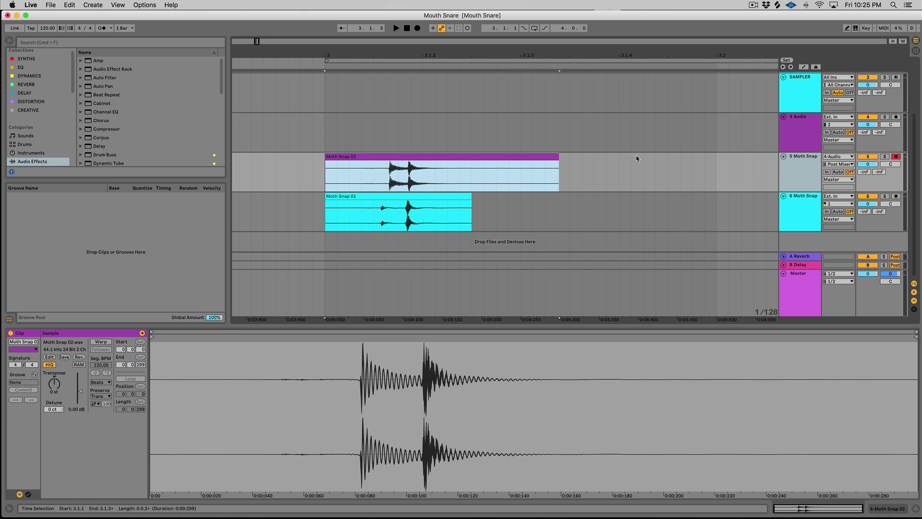
# Step: Compare the Moth Snap 01 and Moth Snap 02 clips and play back the Moth Snap 02 clip
pyautogui.click(760, 208)
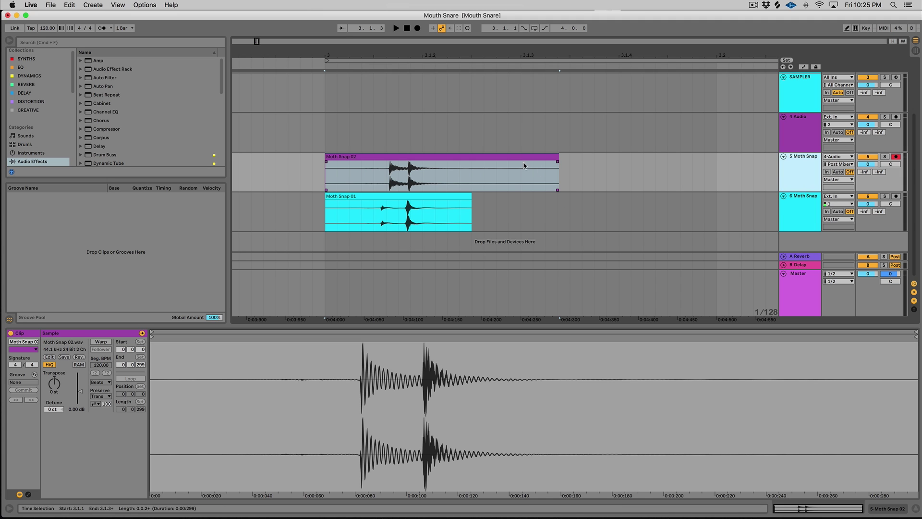
pyautogui.click(413, 164)
pyautogui.click(429, 199)
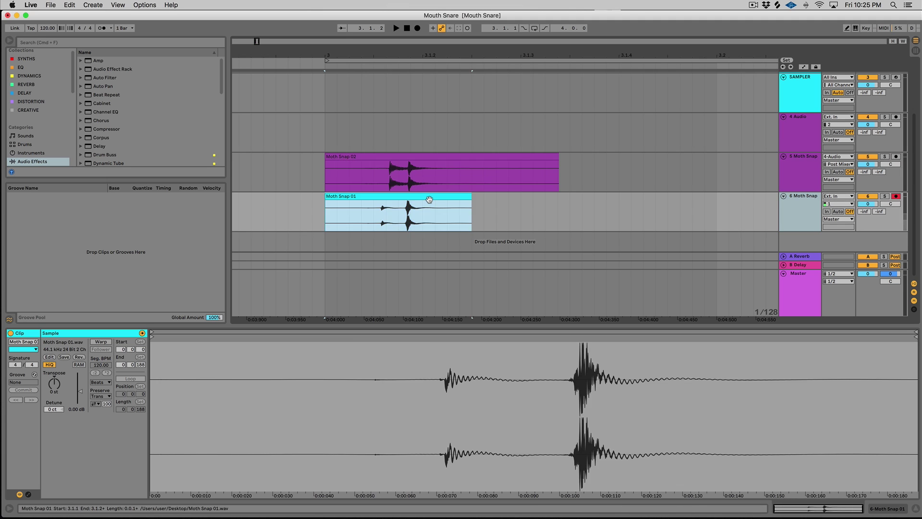
pyautogui.click(439, 157)
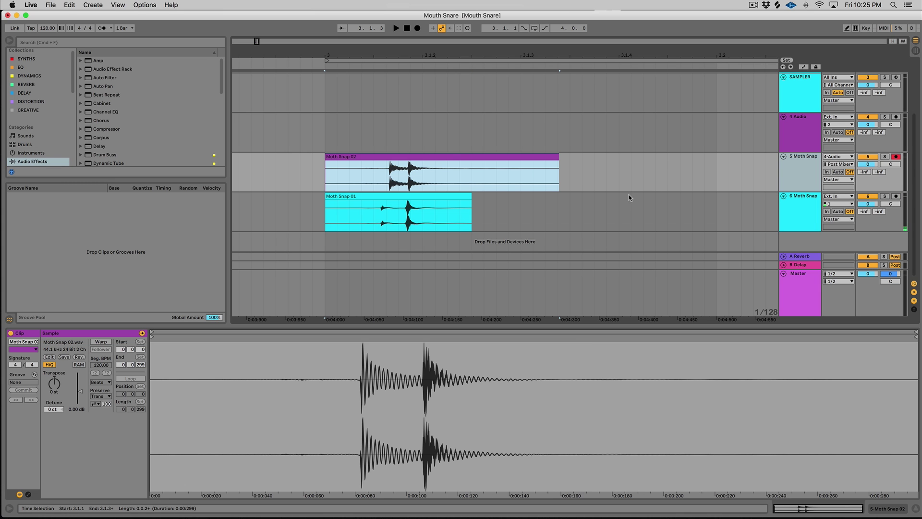
pyautogui.press('space')
pyautogui.press('space')
pyautogui.press('space')
pyautogui.press('space')
# Step: Trim the Moth Snap 02 clip's start to just before the first snap and add a fade-in leading up to it
pyautogui.hscroll(-1, 344, 185)
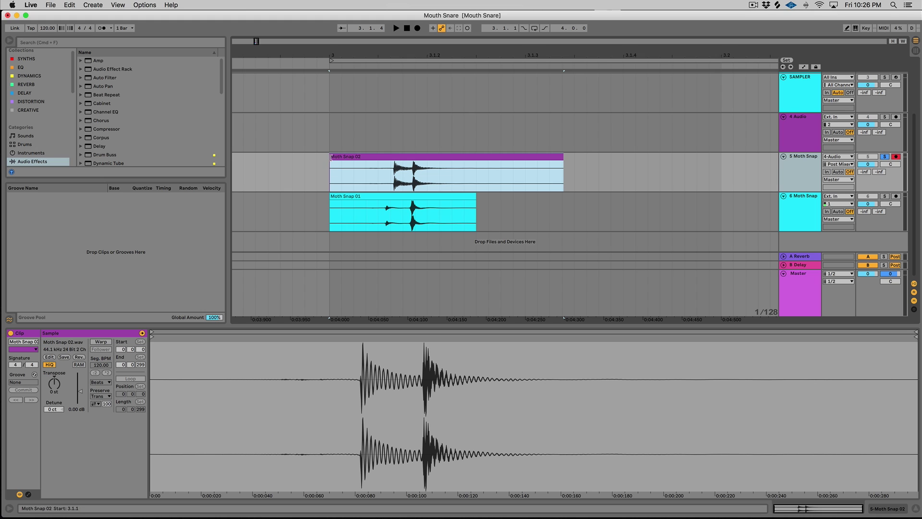
pyautogui.hscroll(-1, 331, 156)
pyautogui.moveTo(332, 156)
pyautogui.mouseDown()
pyautogui.moveTo(344, 157)
pyautogui.moveTo(333, 157)
pyautogui.mouseUp()
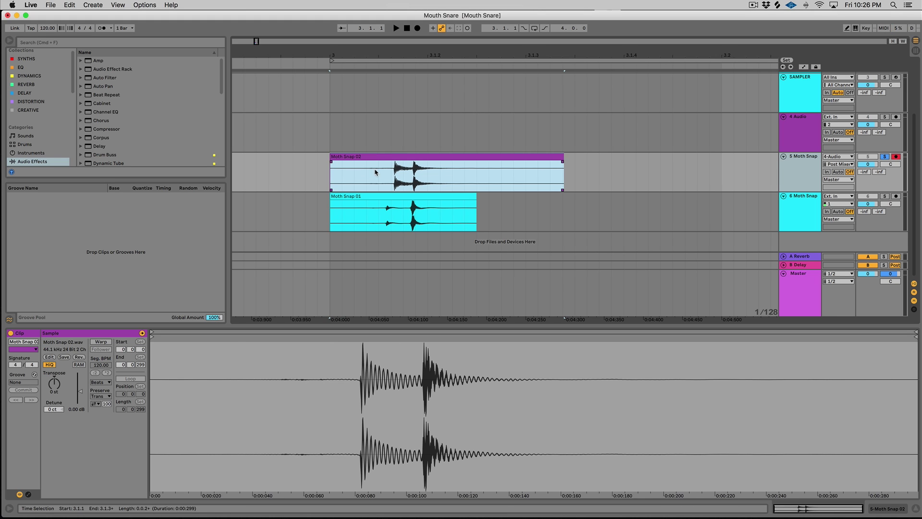
pyautogui.press('z')
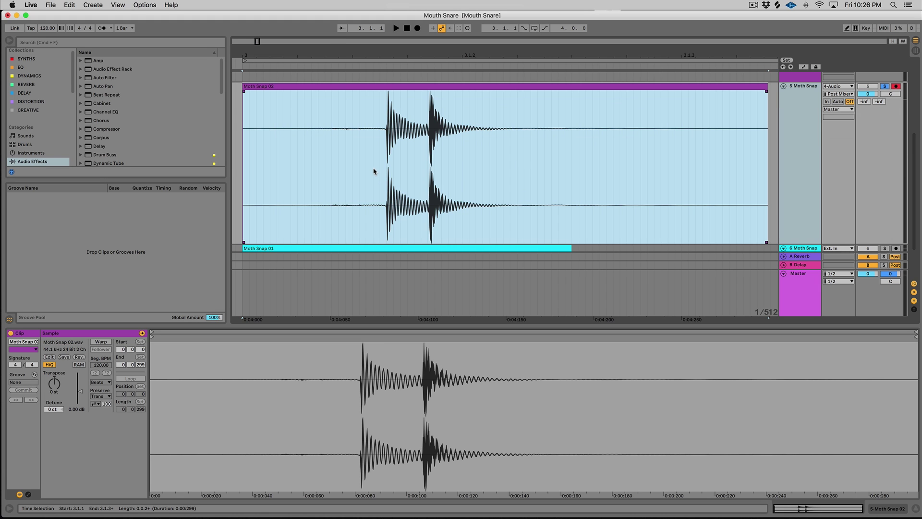
pyautogui.scroll(-1, 412, 171)
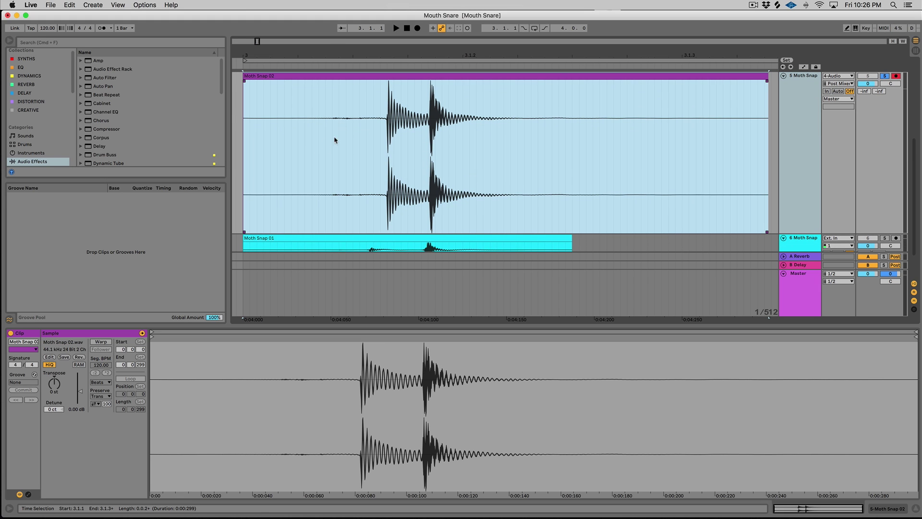
pyautogui.moveTo(244, 84)
pyautogui.mouseDown()
pyautogui.moveTo(382, 88)
pyautogui.moveTo(387, 80)
pyautogui.moveTo(371, 79)
pyautogui.moveTo(384, 79)
pyautogui.mouseUp()
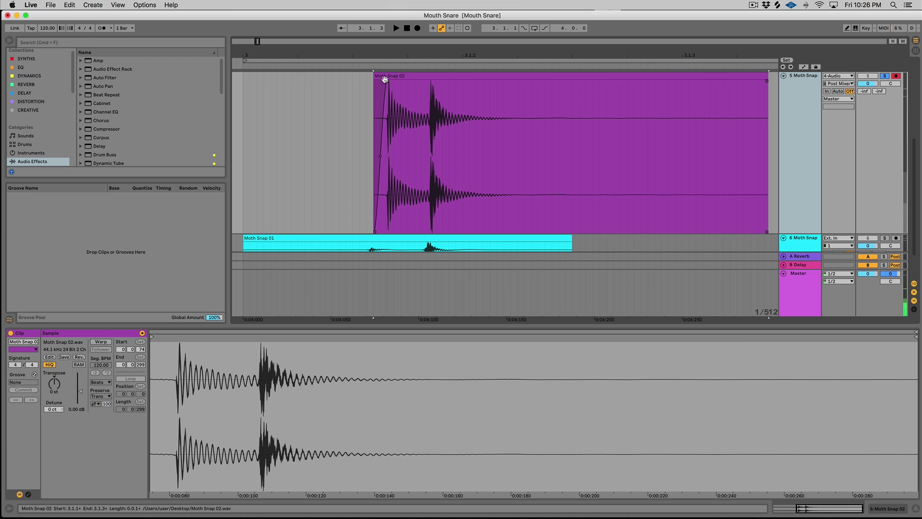
# Step: Split off the silent tail of the Moth Snap 02 clip after the second snap's decay and delete it
pyautogui.moveTo(518, 123); pyautogui.dragTo(767, 150)
pyautogui.press('space')
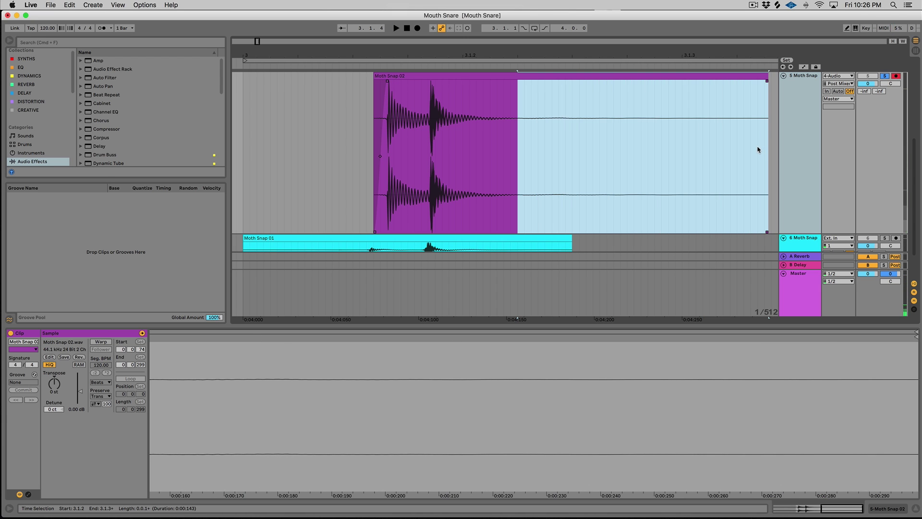
pyautogui.press('space')
pyautogui.moveTo(549, 121); pyautogui.dragTo(768, 155)
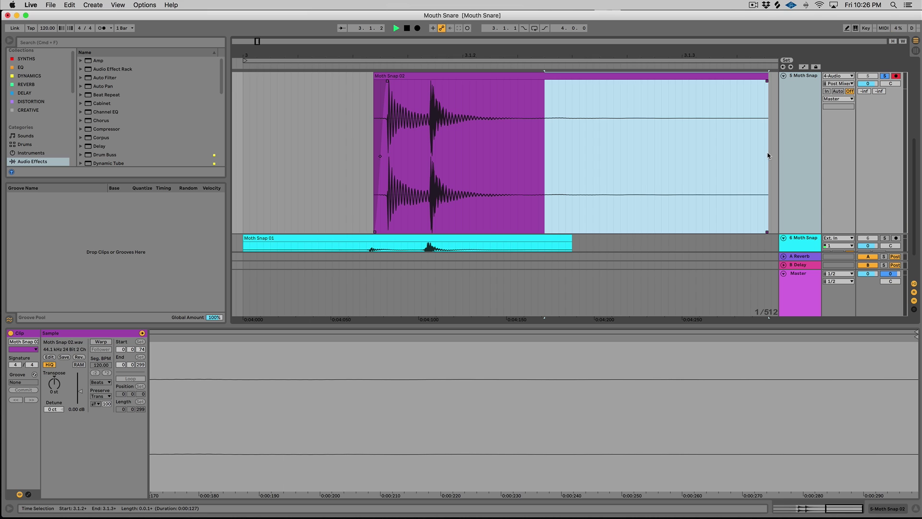
pyautogui.press('space')
pyautogui.press('super+e')
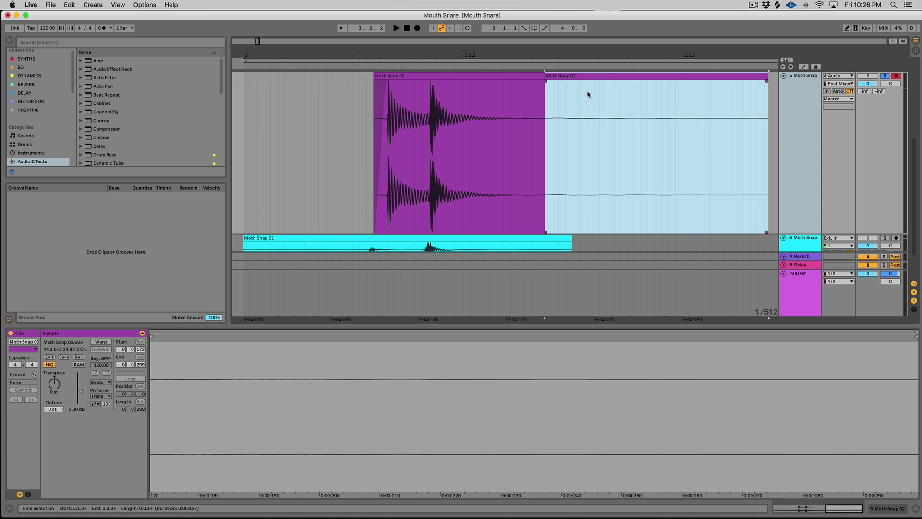
pyautogui.click(573, 77)
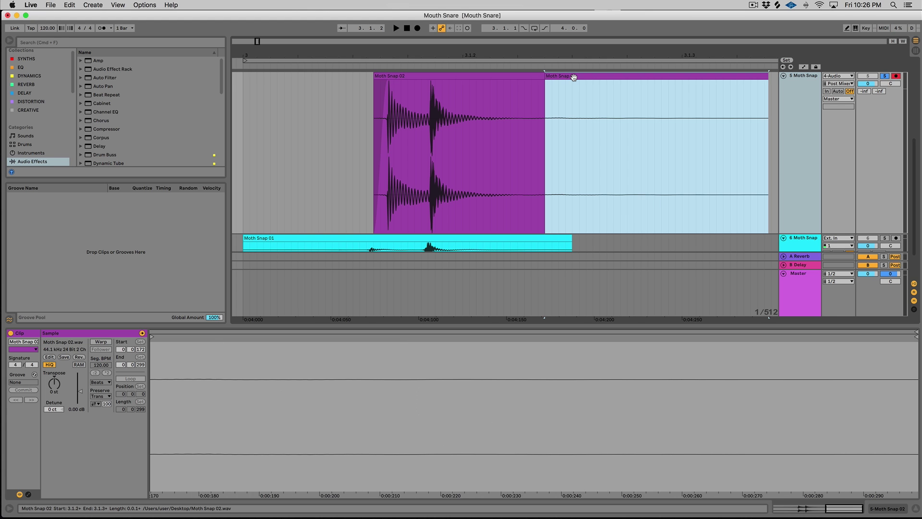
pyautogui.press('Delete')
# Step: Add a fade-out over about the last 16 ms of the trimmed Moth Snap 02 clip and play it back
pyautogui.click(541, 76)
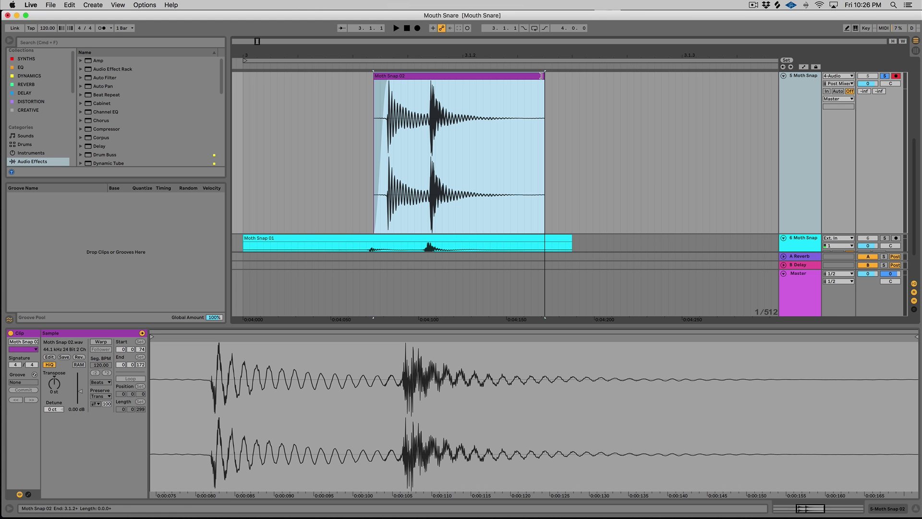
pyautogui.moveTo(543, 81); pyautogui.dragTo(517, 81)
pyautogui.press('z')
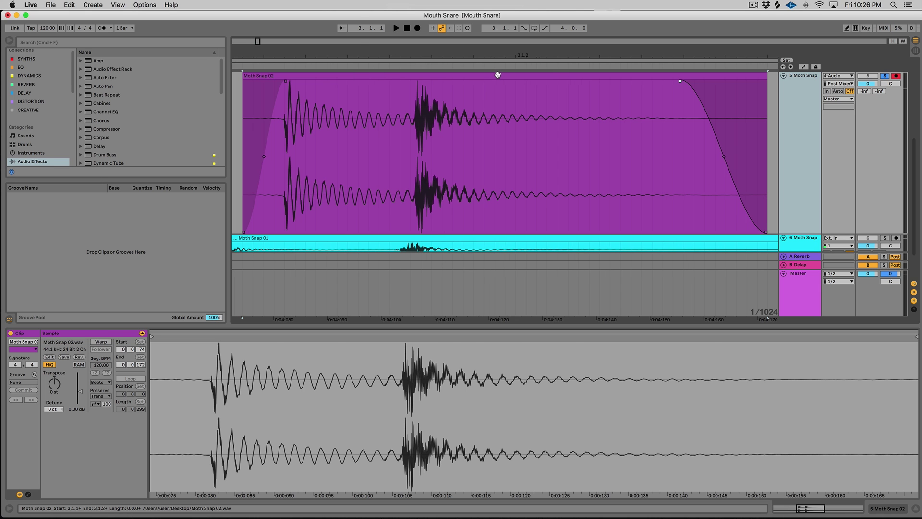
pyautogui.press('space')
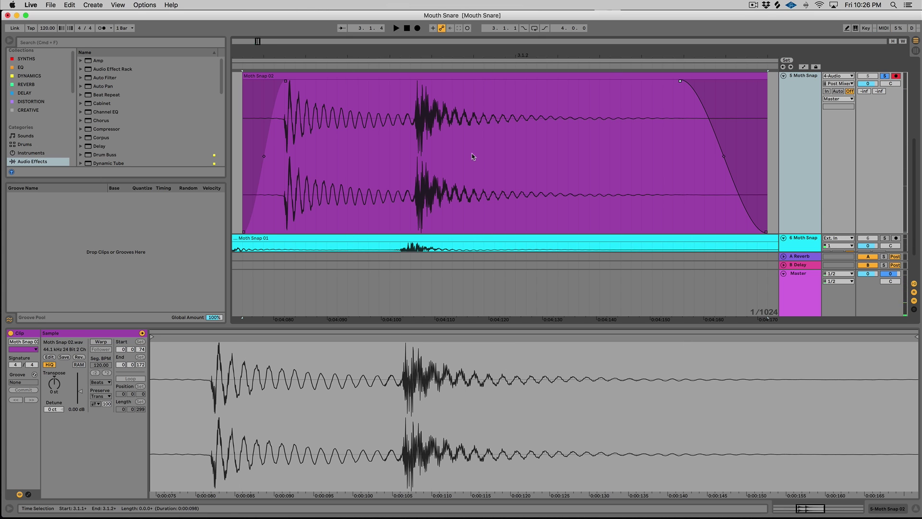
# Step: Show the Moth Snap 02 track's device chain and load EQ Eight onto it
pyautogui.click(396, 77)
pyautogui.hotkey('shift', 'Tab')
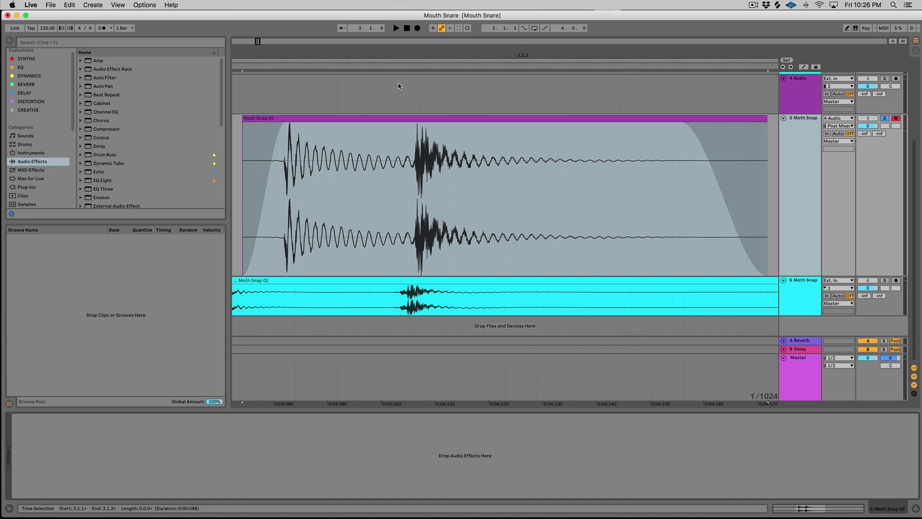
pyautogui.click(349, 118)
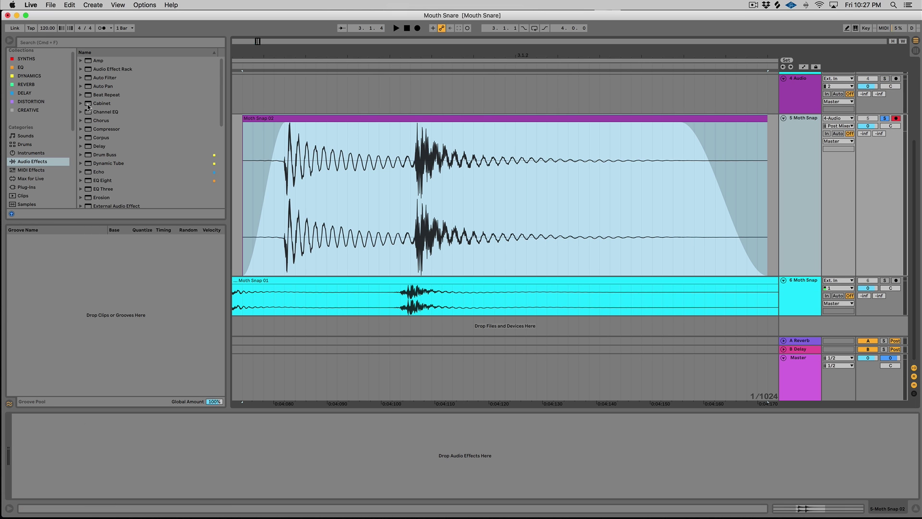
pyautogui.scroll(-2, 123, 147)
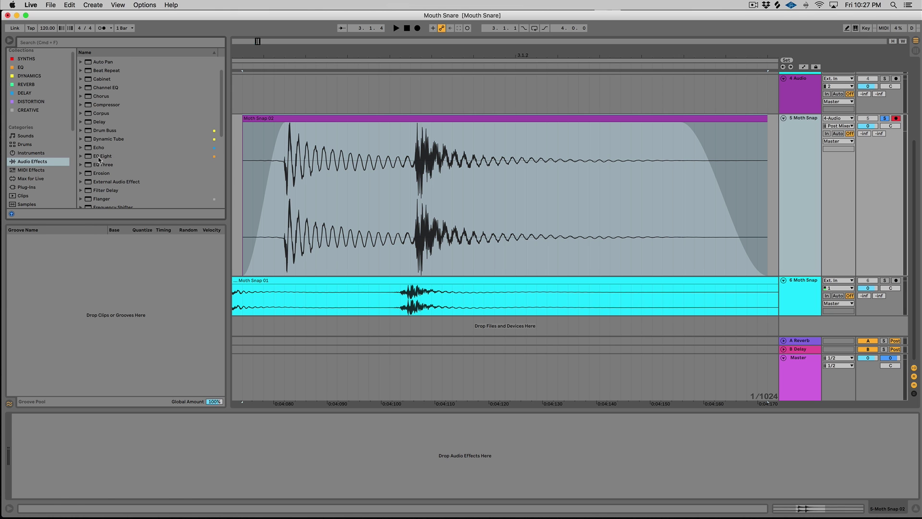
pyautogui.doubleClick(102, 157)
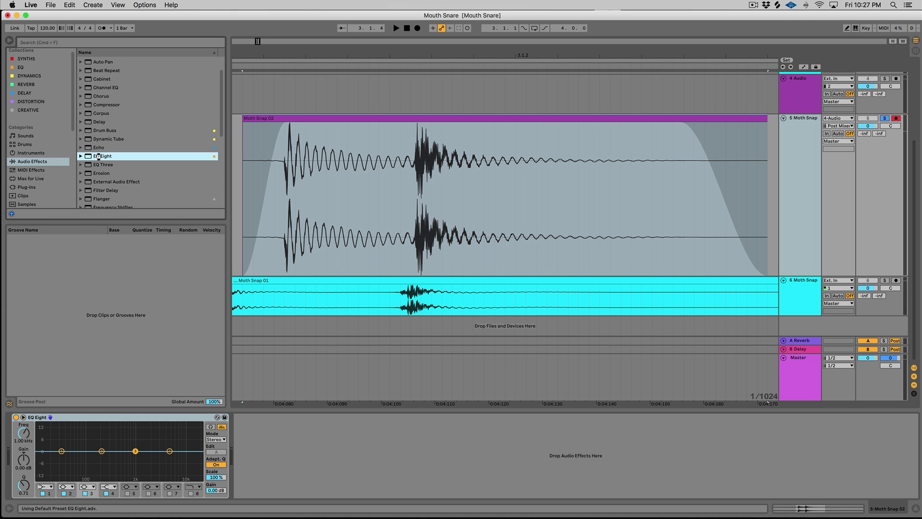
# Step: Change EQ Eight's first band to a low-cut filter at about 143 Hz
pyautogui.click(49, 487)
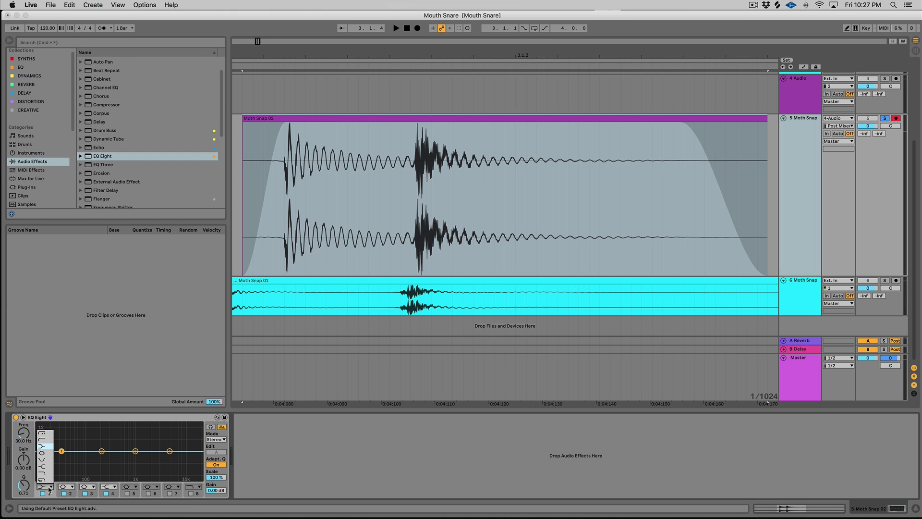
pyautogui.click(43, 439)
pyautogui.moveTo(63, 457); pyautogui.dragTo(85, 454)
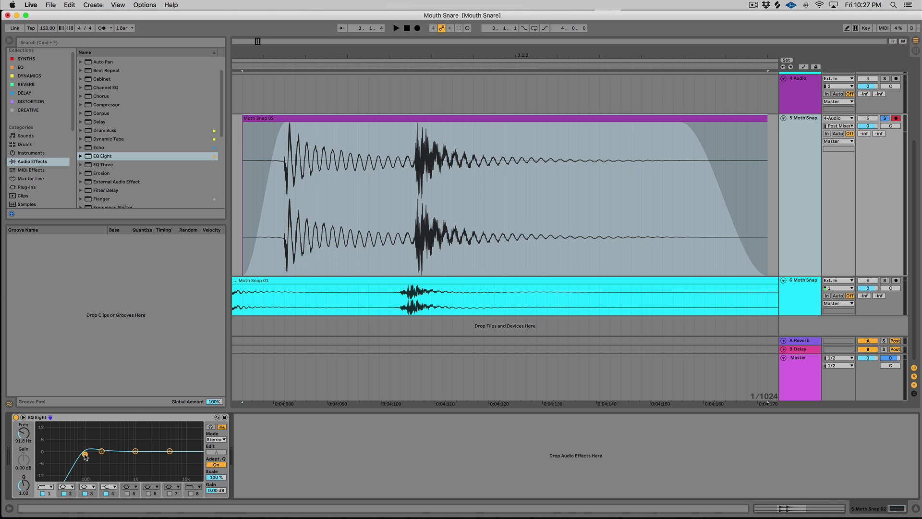
pyautogui.moveTo(86, 456); pyautogui.dragTo(90, 454)
pyautogui.click(22, 417)
# Step: Play the Moth Snap 02 clip and add the FabFilter Pro-R reverb after EQ Eight
pyautogui.moveTo(446, 249); pyautogui.dragTo(482, 251)
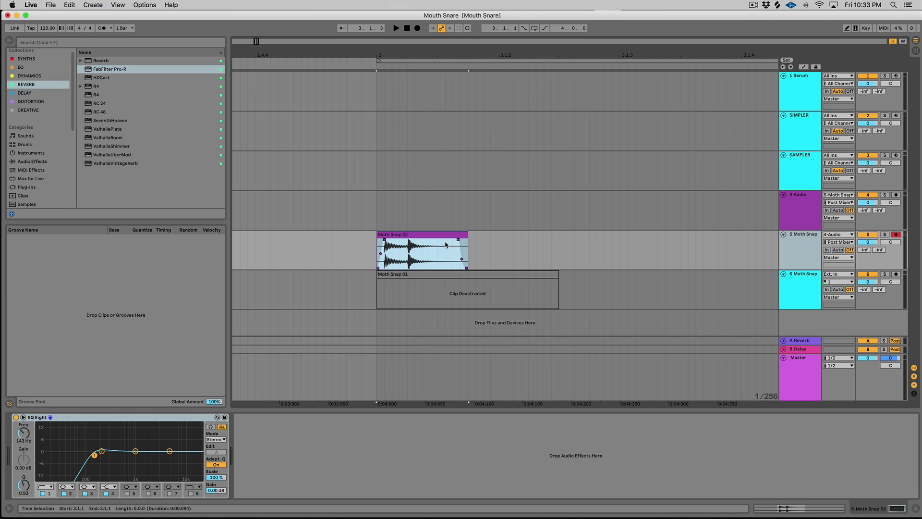
pyautogui.press('space')
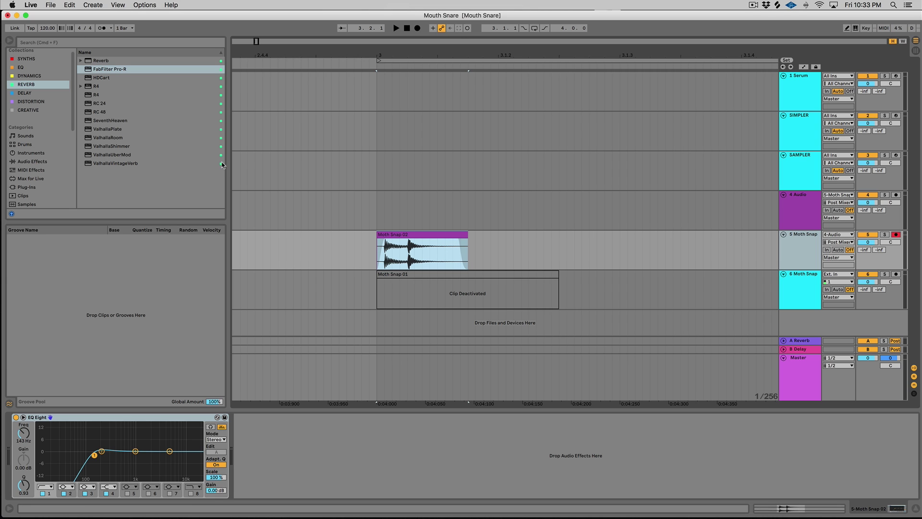
pyautogui.moveTo(102, 70); pyautogui.dragTo(294, 432)
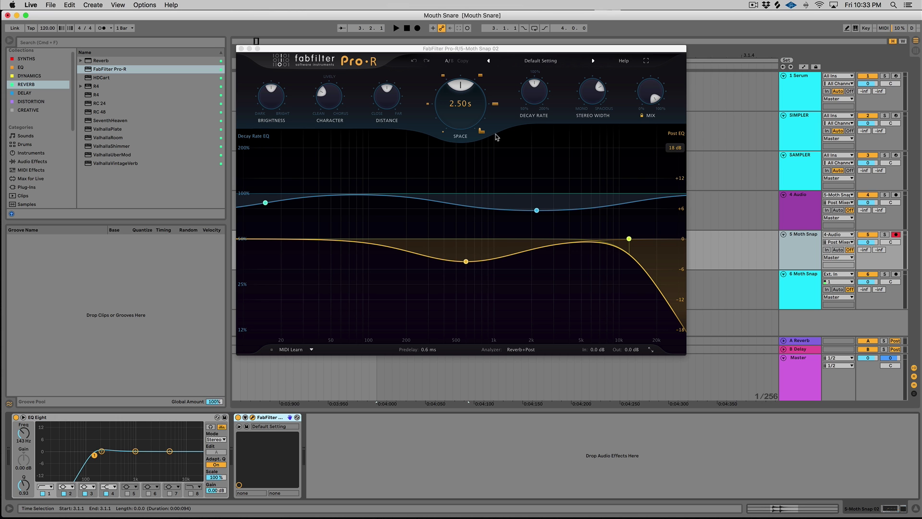
# Step: Shorten Pro-R's Space to about 0.8 s and raise the upper decay-rate EQ point to about 95.6% near 2.65 kHz
pyautogui.click(456, 108)
pyautogui.moveTo(448, 139); pyautogui.dragTo(448, 146)
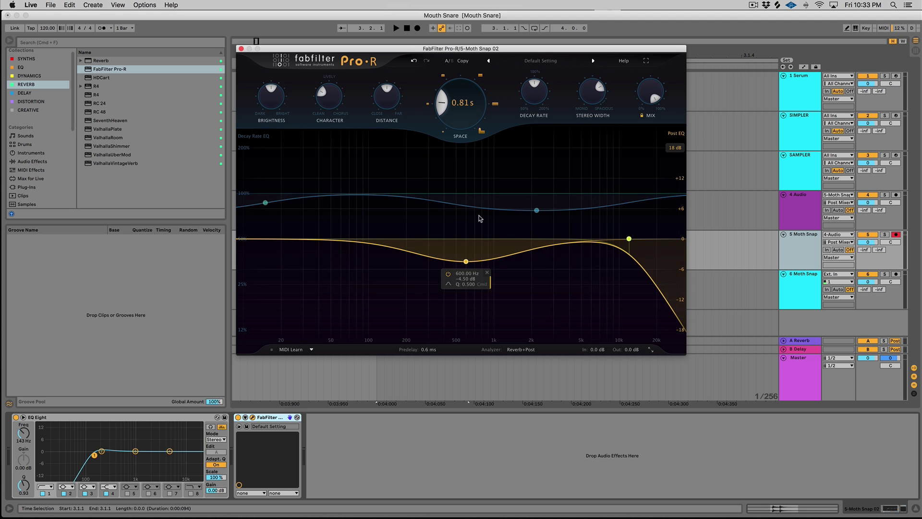
pyautogui.moveTo(536, 210); pyautogui.dragTo(546, 196)
# Step: Turn down Pro-R's brightness, character, distance, decay rate and stereo width
pyautogui.moveTo(283, 94); pyautogui.dragTo(328, 107)
pyautogui.moveTo(380, 96); pyautogui.dragTo(378, 111)
pyautogui.moveTo(537, 95); pyautogui.dragTo(530, 101)
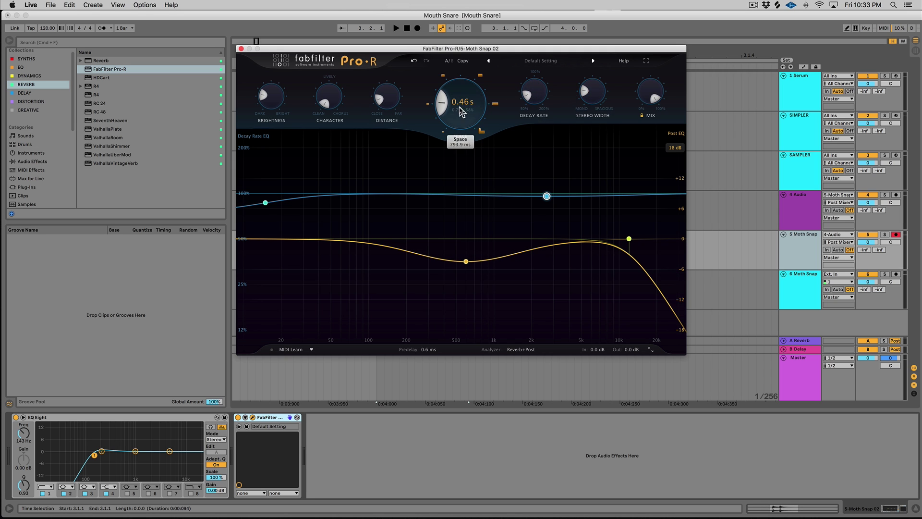
# Step: Lower Pro-R's mix to about 0.35% and close the plug-in window
pyautogui.moveTo(651, 92); pyautogui.dragTo(636, 192)
pyautogui.moveTo(647, 99); pyautogui.dragTo(647, 98)
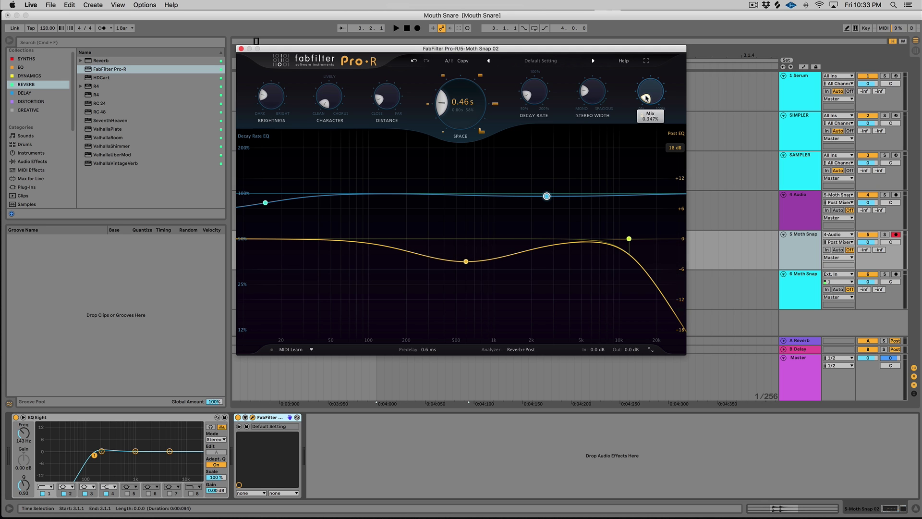
pyautogui.moveTo(647, 99); pyautogui.dragTo(647, 98)
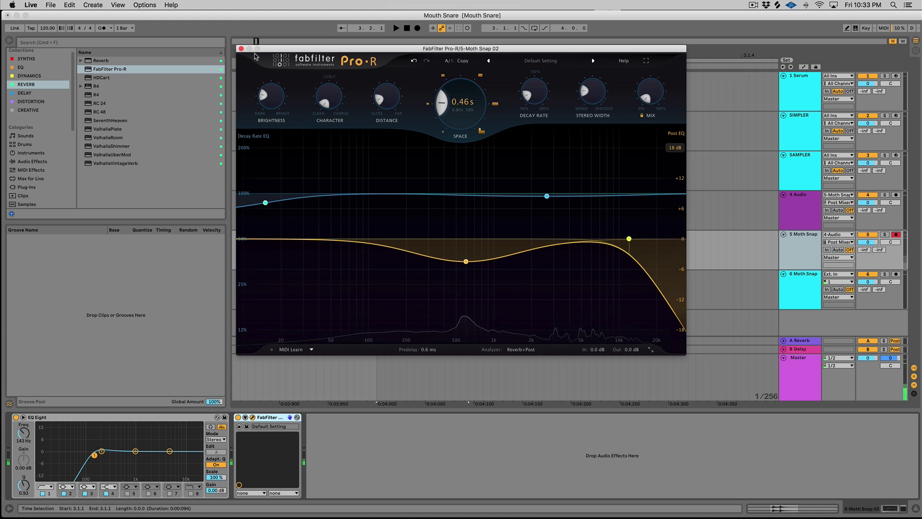
pyautogui.click(241, 49)
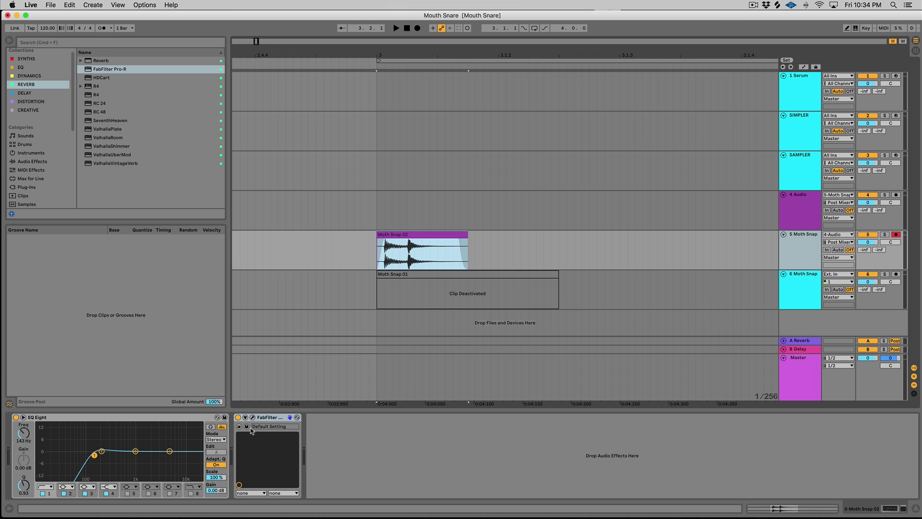
# Step: Play the Moth Snap 02 clip with Pro-R bypassed and with it enabled to compare the sound
pyautogui.click(239, 417)
pyautogui.press('space')
pyautogui.press('space')
pyautogui.press('space')
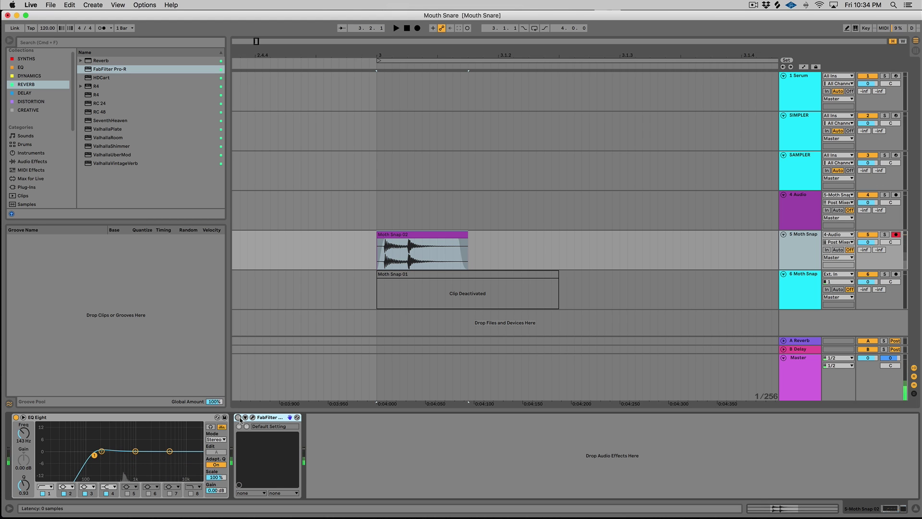
pyautogui.click(238, 418)
pyautogui.press('space')
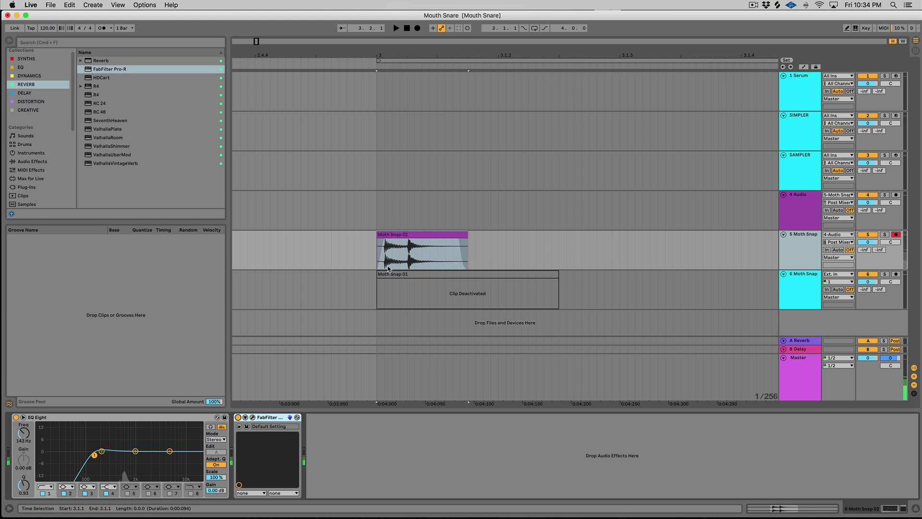
pyautogui.click(433, 235)
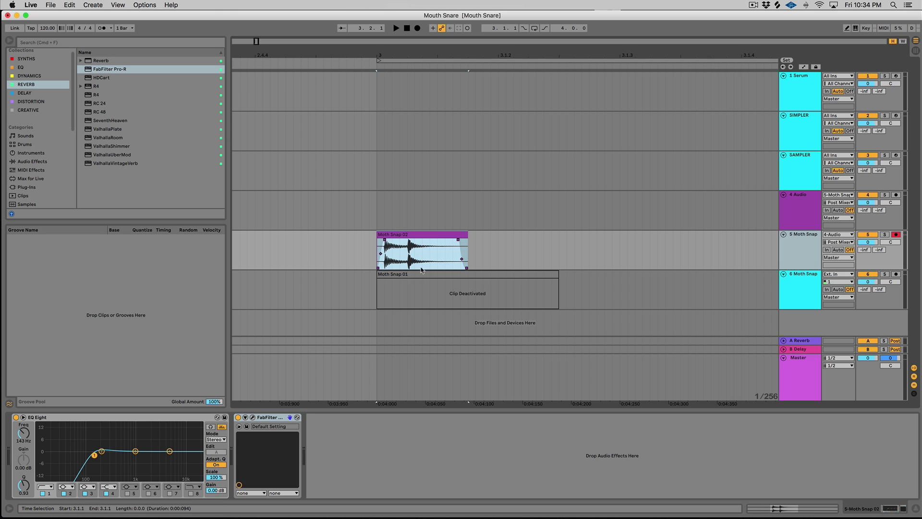
# Step: Reopen the Pro-R reverb, set its mix to about 0.85% and play the clip
pyautogui.click(252, 418)
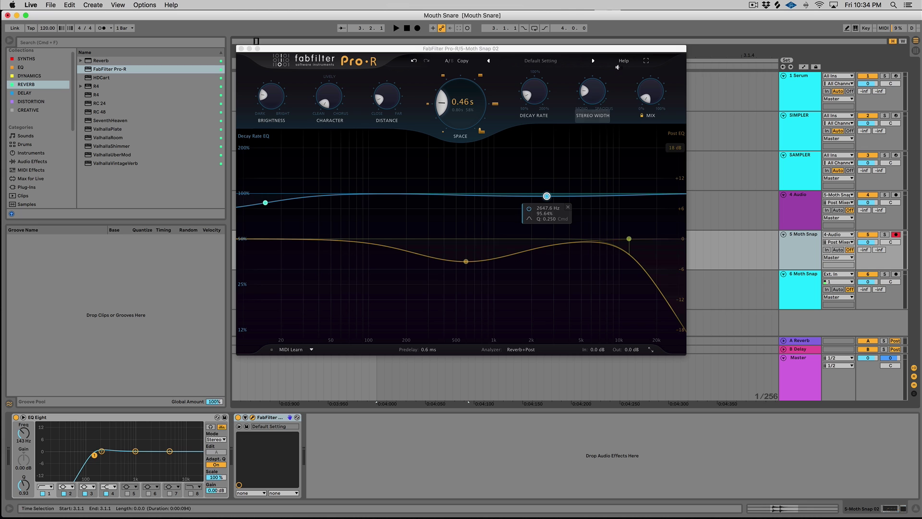
pyautogui.click(646, 96)
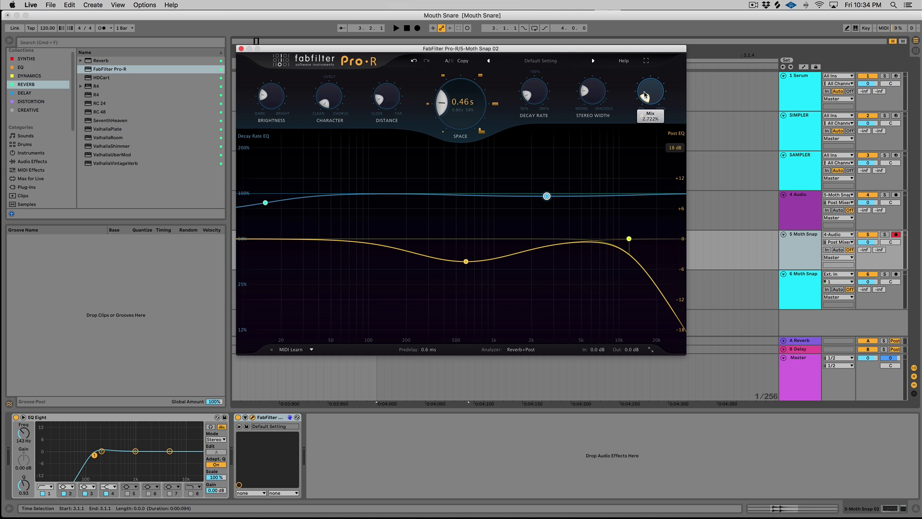
pyautogui.moveTo(645, 95); pyautogui.dragTo(645, 97)
pyautogui.press('space')
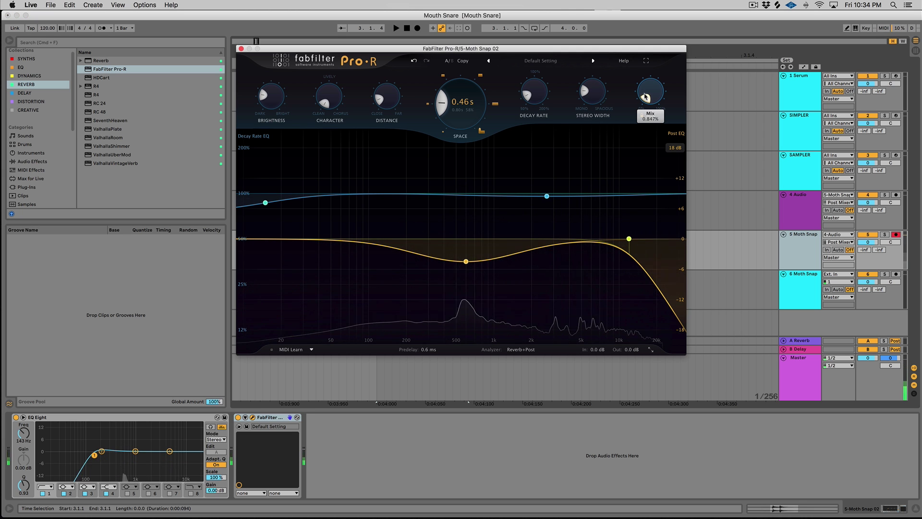
# Step: Play the clip with the reverb applied and close the Pro-R window
pyautogui.press('space')
pyautogui.click(241, 49)
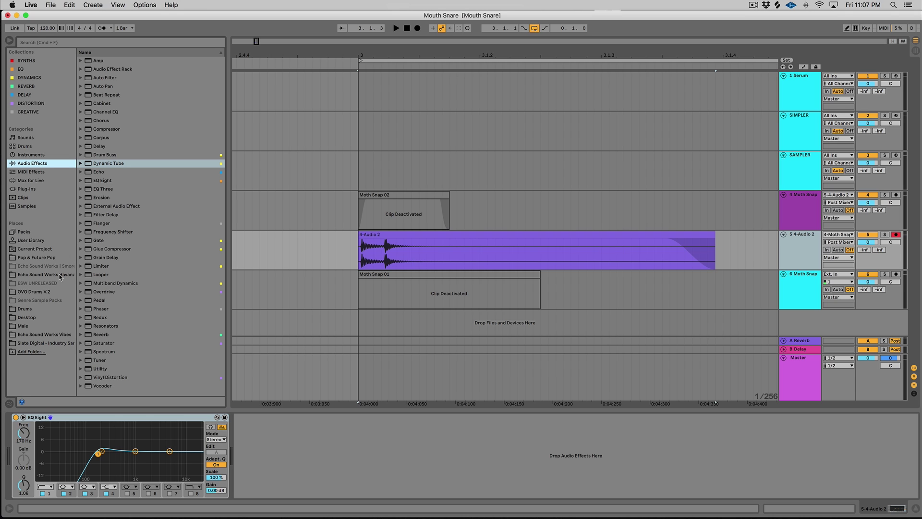
# Step: Add Erosion after EQ Eight in Wide Noise mode, at about 1.25 kHz with an amount of about 45
pyautogui.moveTo(111, 198); pyautogui.dragTo(286, 449)
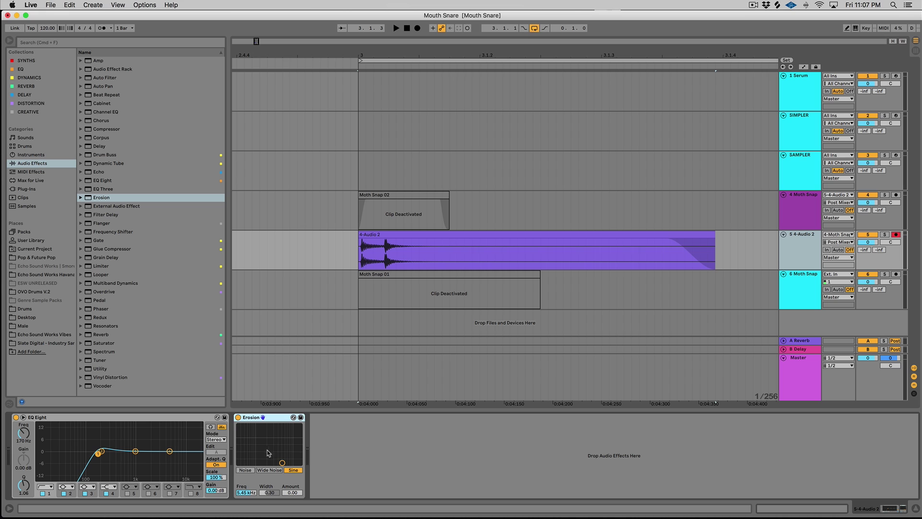
pyautogui.click(253, 471)
pyautogui.moveTo(282, 462); pyautogui.dragTo(268, 455)
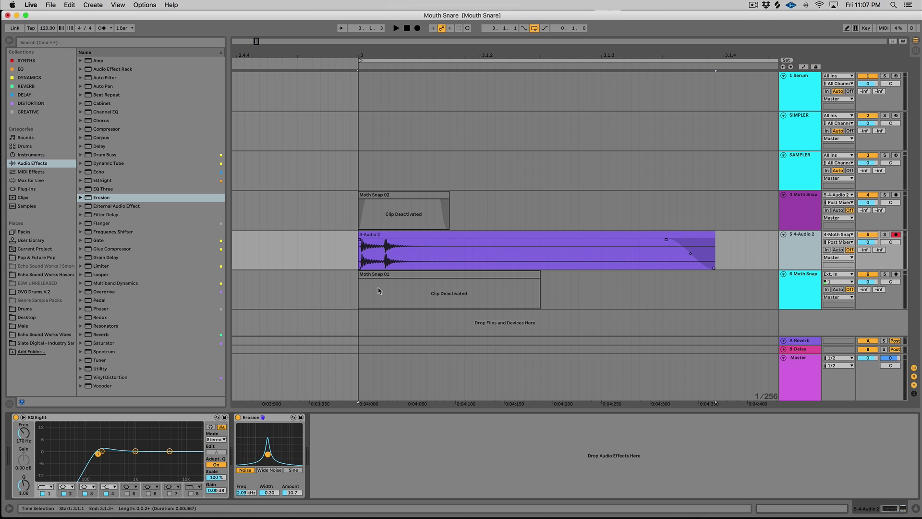
pyautogui.moveTo(268, 454)
pyautogui.mouseDown()
pyautogui.moveTo(283, 436)
pyautogui.moveTo(250, 436)
pyautogui.moveTo(262, 447)
pyautogui.mouseUp()
pyautogui.click(268, 470)
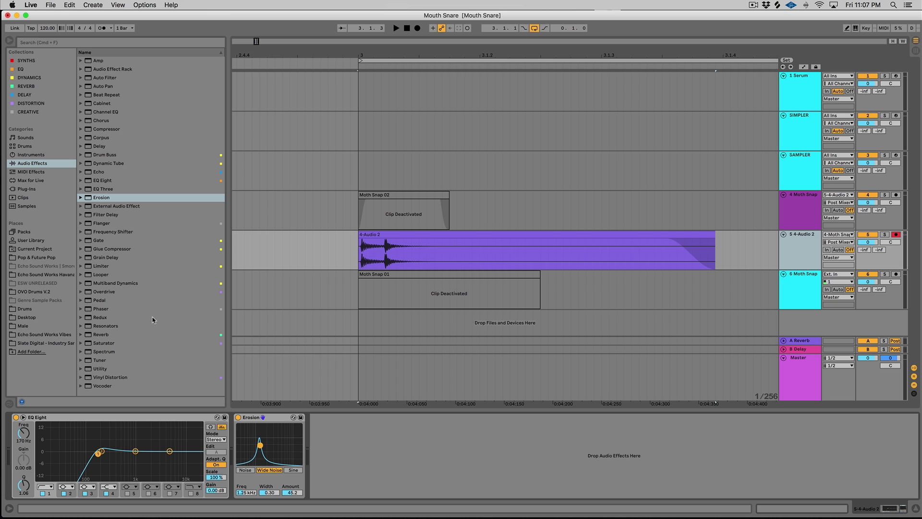
# Step: Add Saturator after Erosion with drive at about 13.1 dB and color depth at about 6.86, playing the clip to check
pyautogui.moveTo(99, 345); pyautogui.dragTo(321, 420)
pyautogui.press('space')
pyautogui.press('space')
pyautogui.moveTo(378, 484); pyautogui.dragTo(378, 470)
pyautogui.press('space')
pyautogui.press('space')
# Step: Set Saturator's output to 0 dB with Soft Clip on, raise its curve and depth, and set the color width to 53%
pyautogui.moveTo(459, 461); pyautogui.dragTo(460, 480)
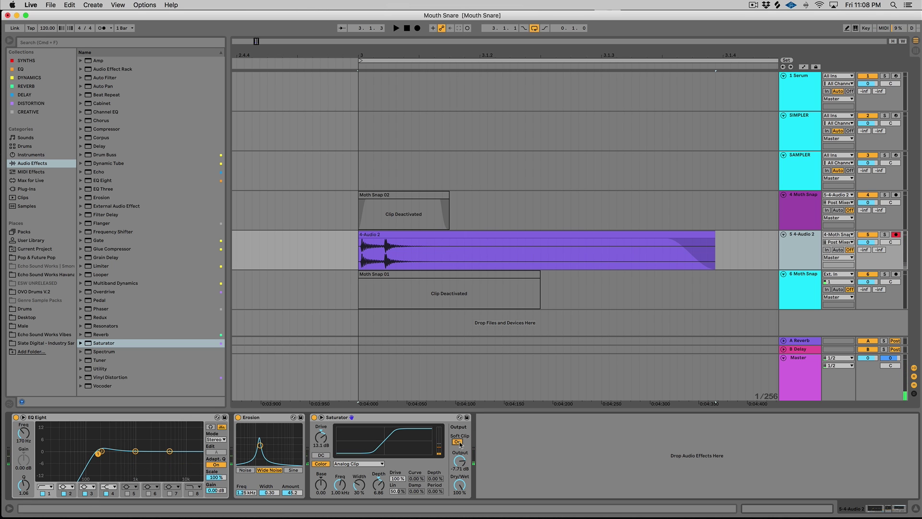
pyautogui.press('space')
pyautogui.doubleClick(459, 461)
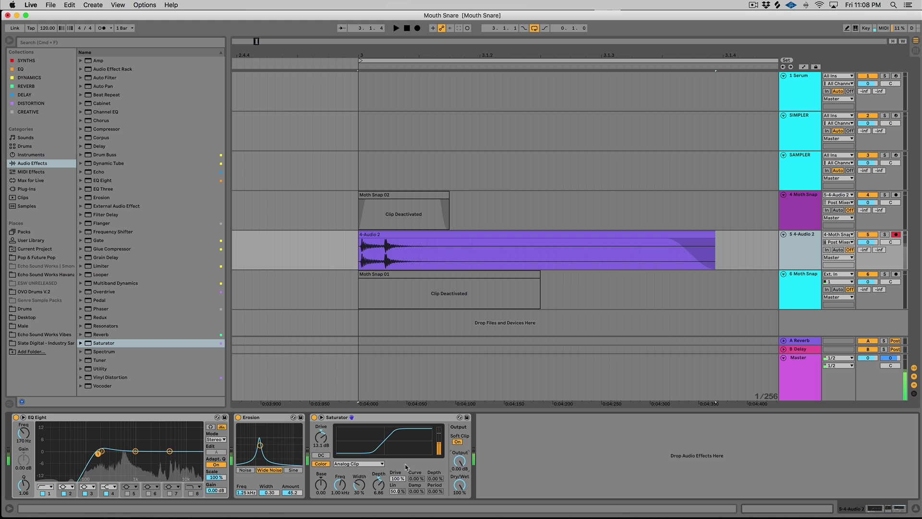
pyautogui.press('space')
pyautogui.moveTo(417, 479); pyautogui.dragTo(435, 461)
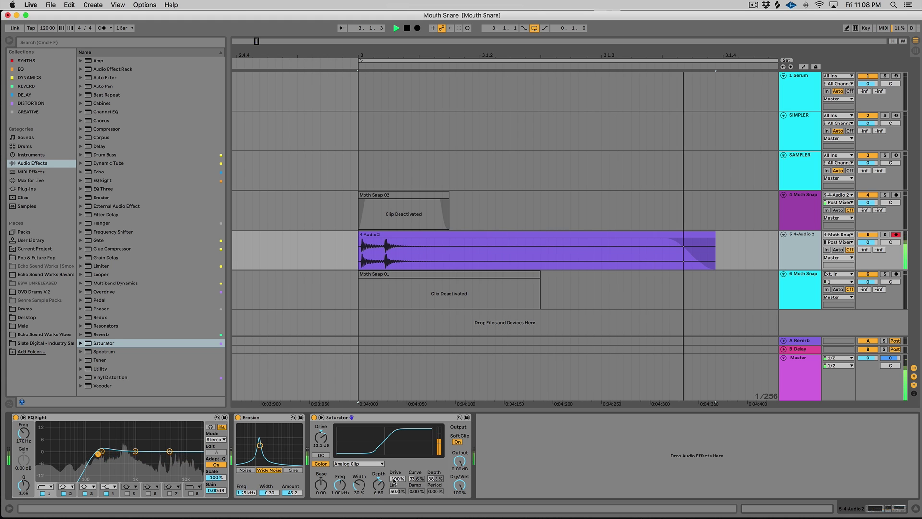
pyautogui.moveTo(360, 485); pyautogui.dragTo(360, 473)
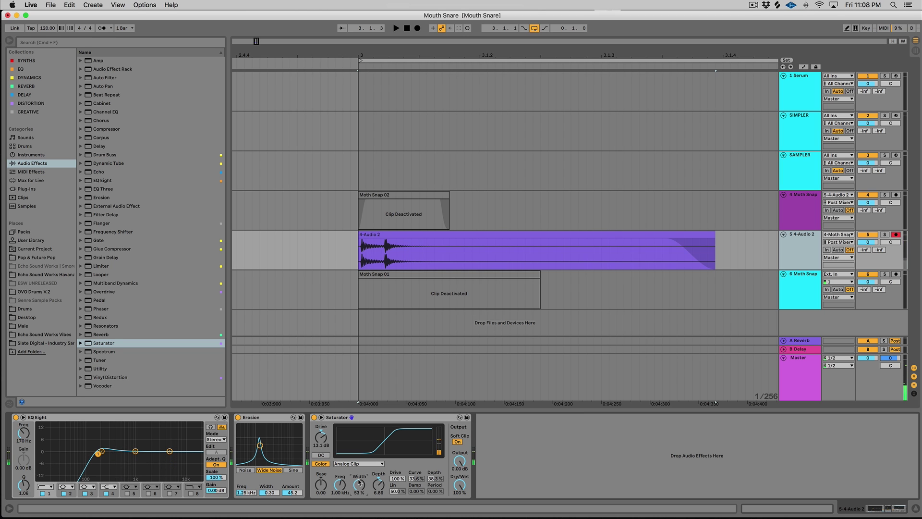
# Step: Retune Erosion to 841 Hz with amount 68.5, and add a second Erosion before Saturator in Noise mode
pyautogui.click(239, 417)
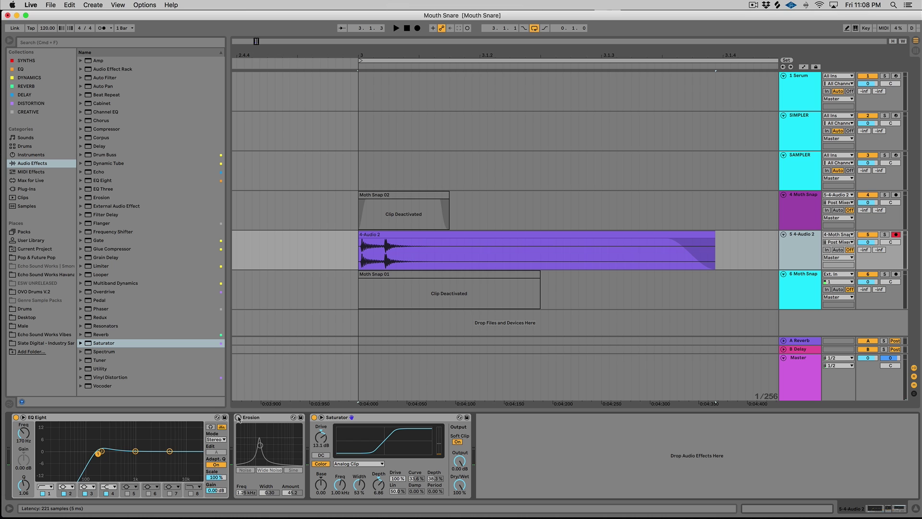
pyautogui.click(238, 417)
pyautogui.moveTo(259, 446); pyautogui.dragTo(369, 446)
pyautogui.press('space')
pyautogui.press('space')
pyautogui.click(321, 469)
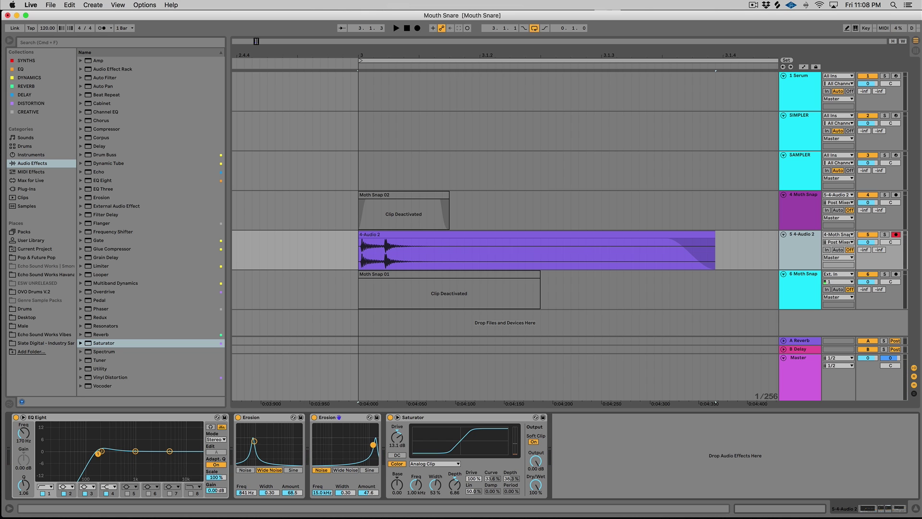
# Step: Set the second Erosion to about 7.70 kHz with amount 50, move it after Saturator and play the clip
pyautogui.moveTo(376, 438); pyautogui.dragTo(374, 435)
pyautogui.press('space')
pyautogui.moveTo(372, 434); pyautogui.dragTo(550, 444)
pyautogui.press('space')
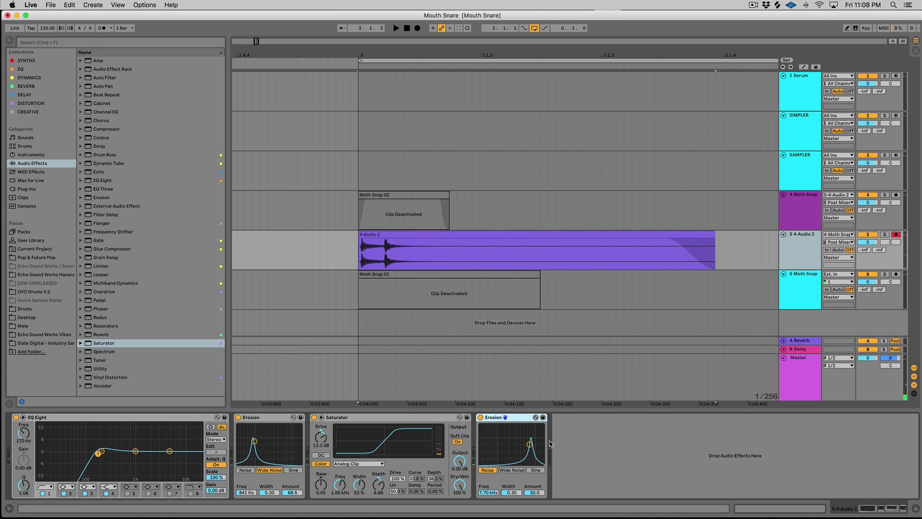
pyautogui.press('space')
pyautogui.press('space')
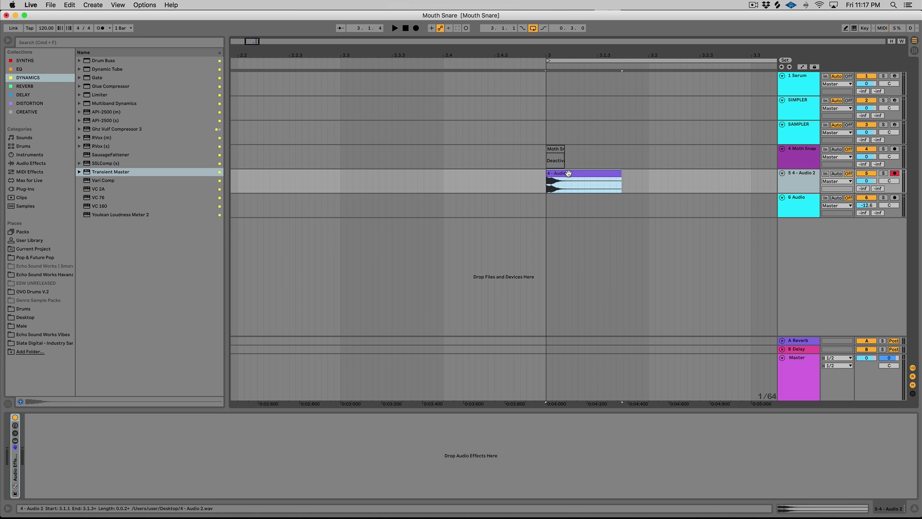
# Step: Solo the 4-Audio 2 track and add FabFilter Pro-R to it from the reverb collection
pyautogui.press('s')
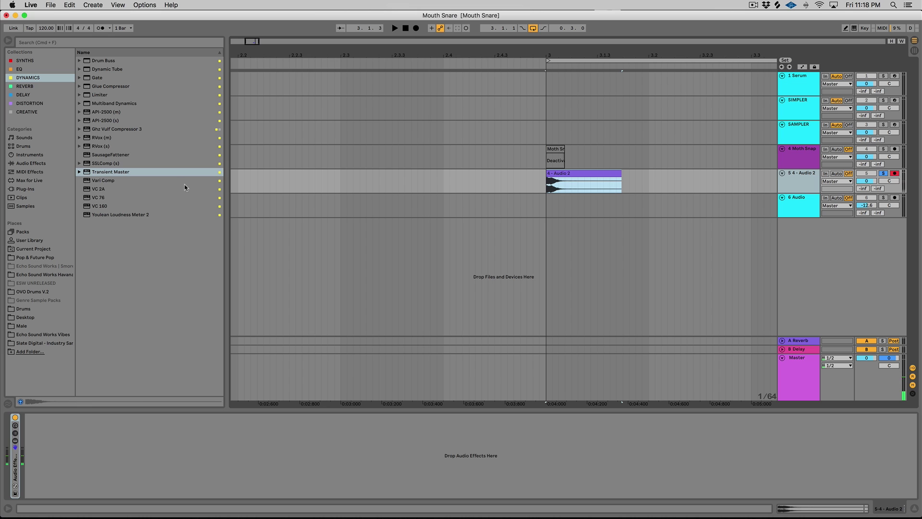
pyautogui.click(17, 86)
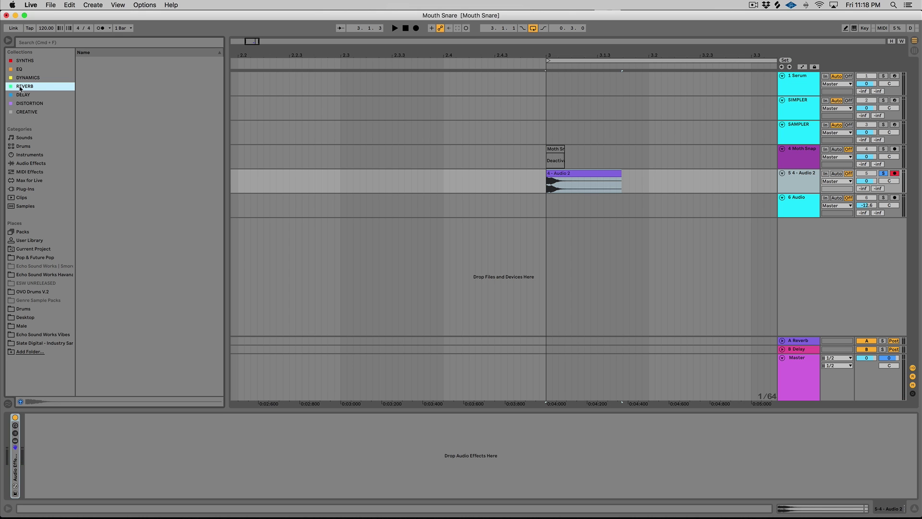
pyautogui.moveTo(122, 68); pyautogui.dragTo(552, 180)
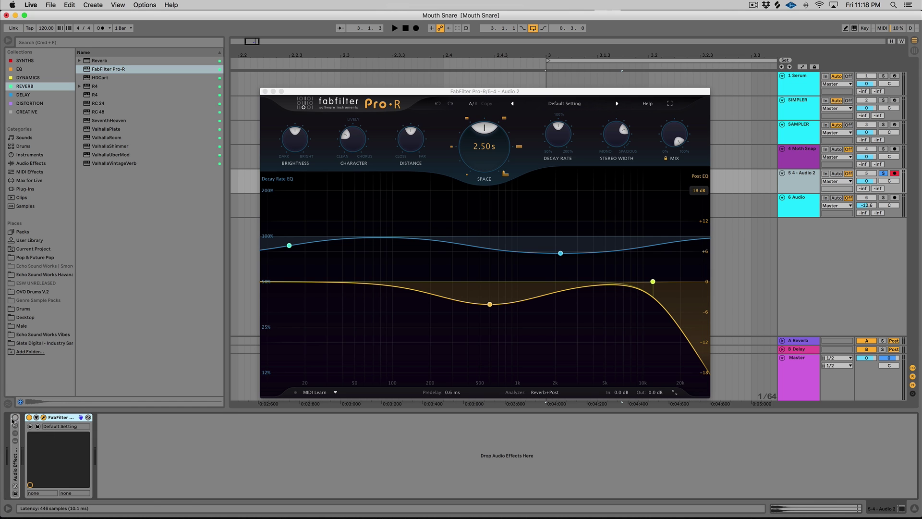
# Step: Load Pro-R's Neutral Room preset from the Medium group and lower the mix to about 7.8%
pyautogui.click(568, 107)
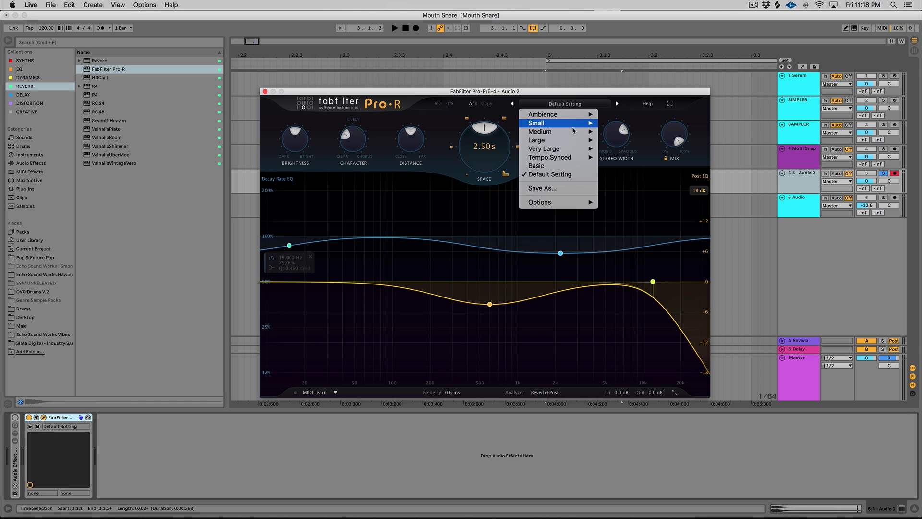
pyautogui.moveTo(574, 133)
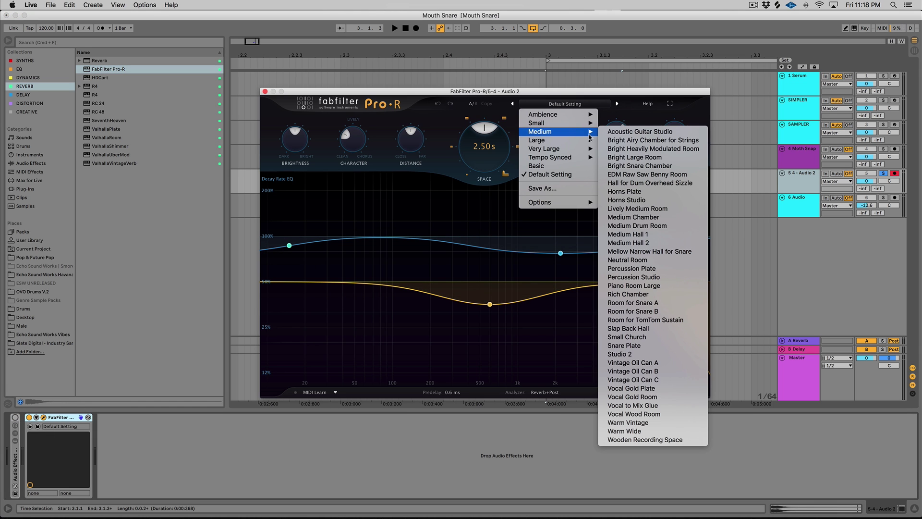
pyautogui.click(687, 259)
pyautogui.moveTo(674, 136); pyautogui.dragTo(673, 194)
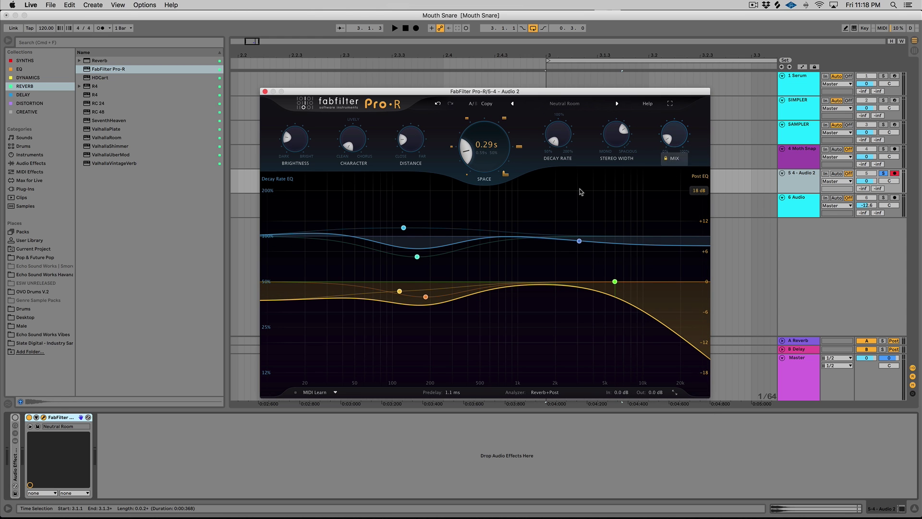
# Step: Lengthen Pro-R's space to about 0.82 s while playing the clip
pyautogui.press('space')
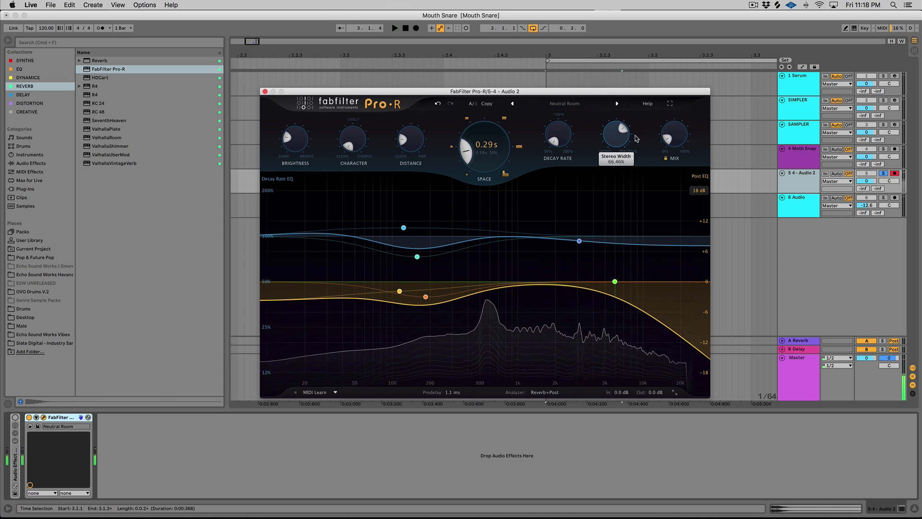
pyautogui.scroll(5, 485, 144)
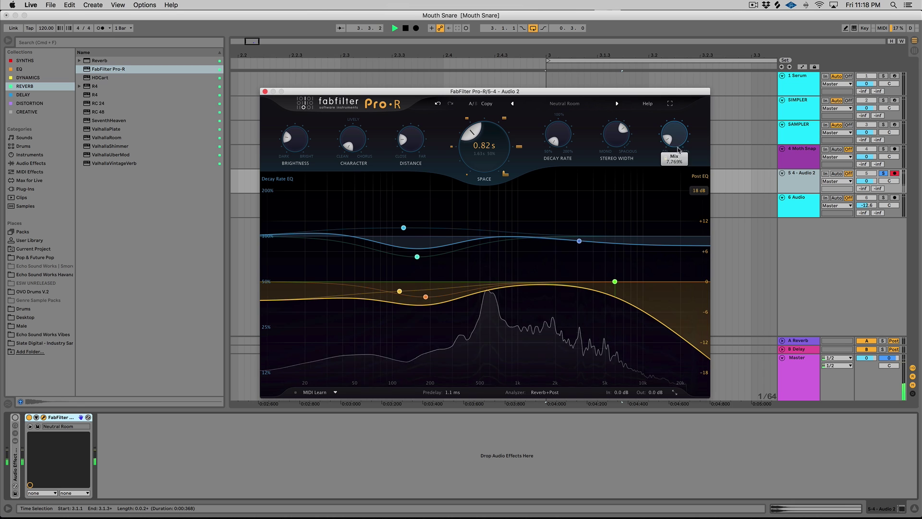
pyautogui.press('space')
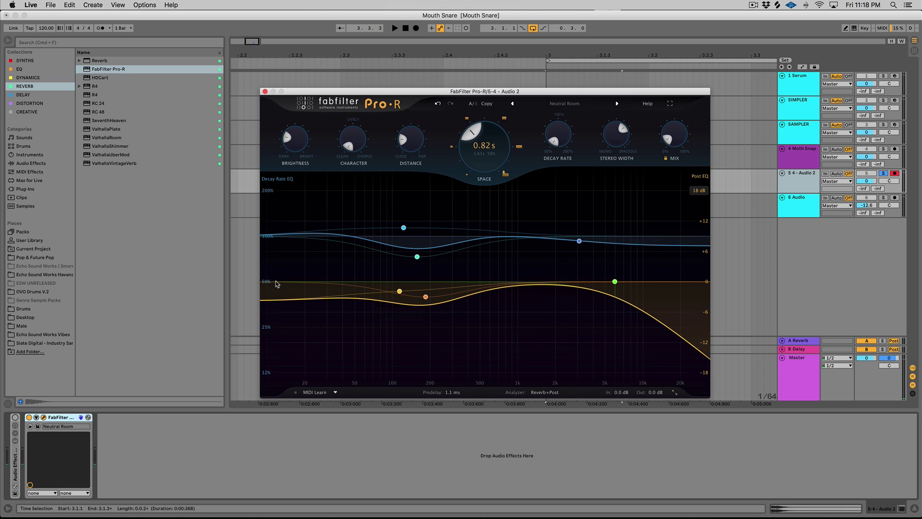
# Step: Add two Post EQ cuts in Pro-R: a low shelf at about 172 Hz and a bell at about 580 Hz
pyautogui.doubleClick(321, 291)
pyautogui.moveTo(322, 297); pyautogui.dragTo(422, 330)
pyautogui.press('space')
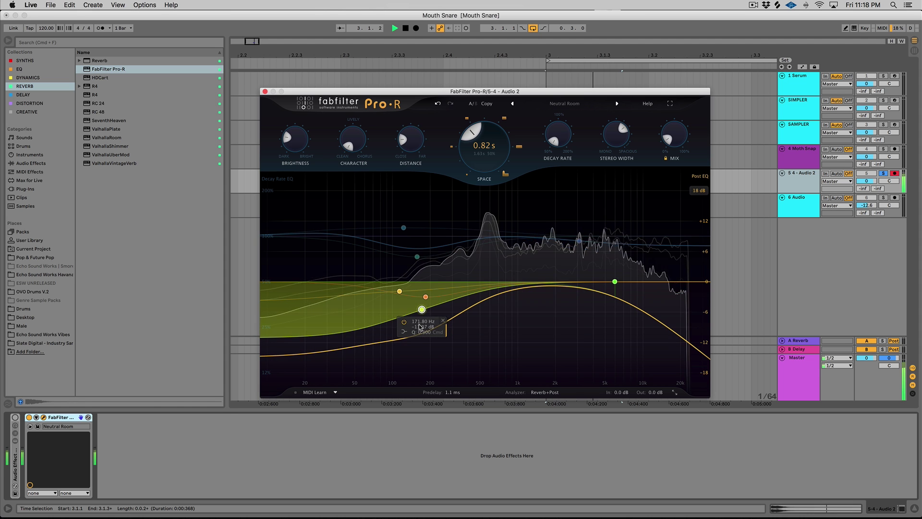
pyautogui.doubleClick(494, 282)
pyautogui.moveTo(494, 283); pyautogui.dragTo(488, 309)
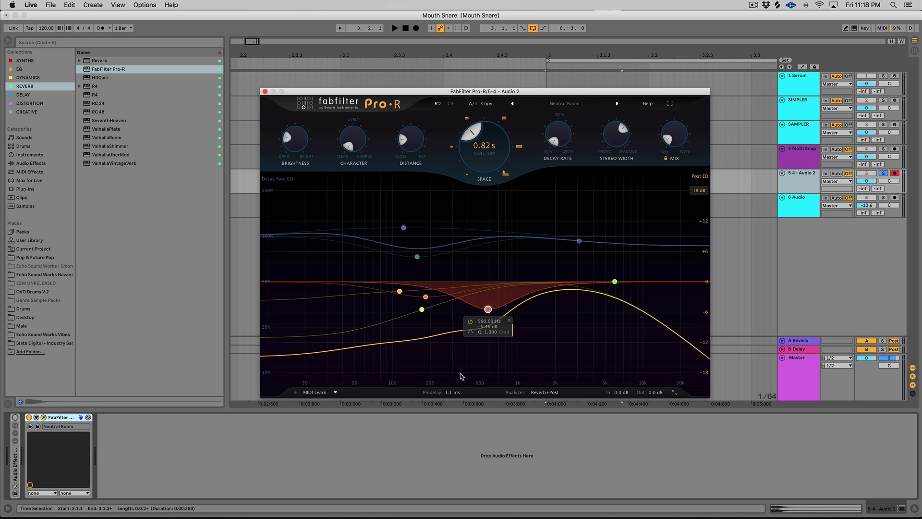
pyautogui.moveTo(487, 309); pyautogui.dragTo(489, 316)
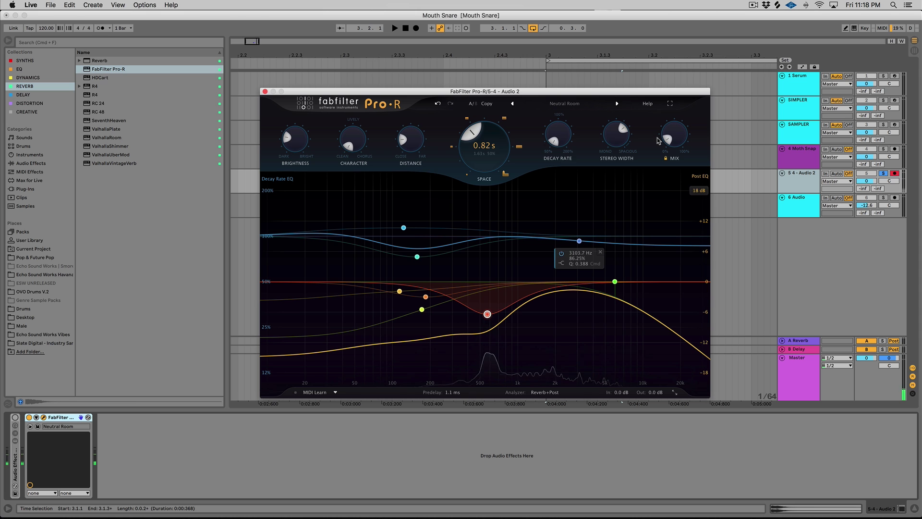
# Step: Fine-tune Pro-R's space, character and brightness, playing the clip to judge the result
pyautogui.moveTo(469, 139); pyautogui.dragTo(470, 143)
pyautogui.moveTo(352, 140); pyautogui.dragTo(353, 135)
pyautogui.moveTo(296, 139)
pyautogui.mouseDown()
pyautogui.moveTo(304, 111)
pyautogui.moveTo(293, 144)
pyautogui.moveTo(296, 130)
pyautogui.mouseUp()
pyautogui.press('space')
pyautogui.press('space')
pyautogui.press('space')
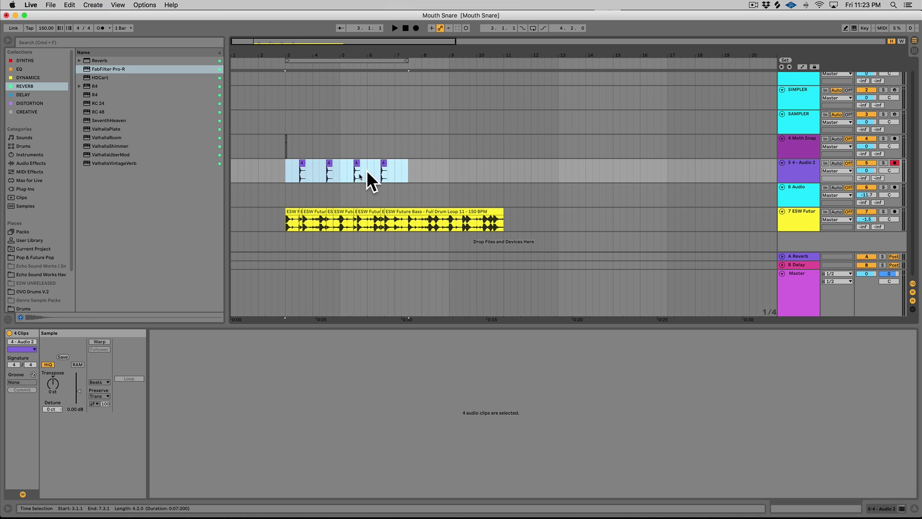
# Step: Play the snare clips with the drum loop, and the processed 4-Audio 2 clip on its own
pyautogui.press('space')
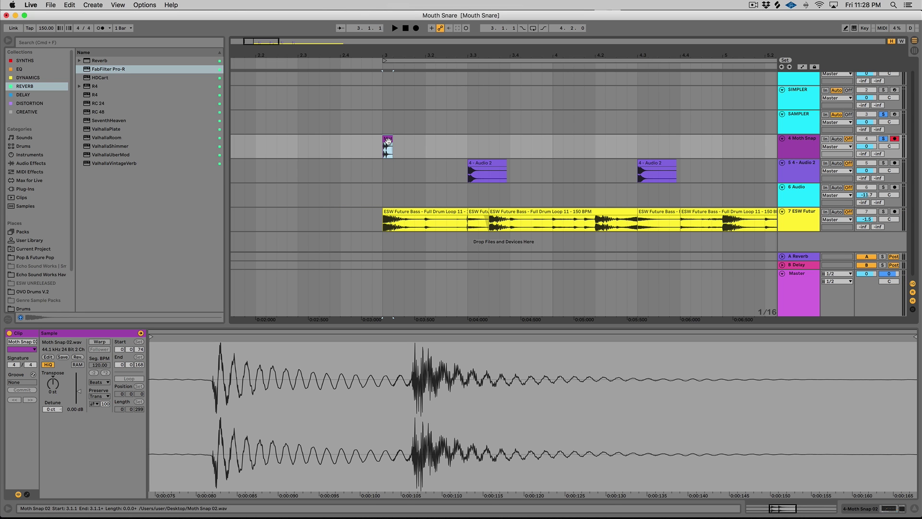
pyautogui.click(480, 162)
pyautogui.press('space')
pyautogui.press('space')
# Step: Deactivate the drum loop segment from 3.3.3 to 4.3.1 on the ESW Future Bass track
pyautogui.click(478, 211)
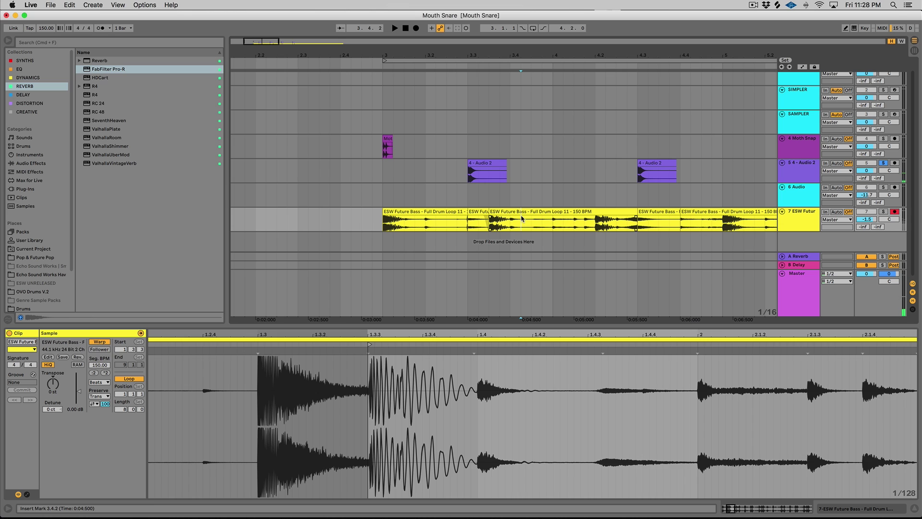
pyautogui.click(522, 211)
pyautogui.press('0')
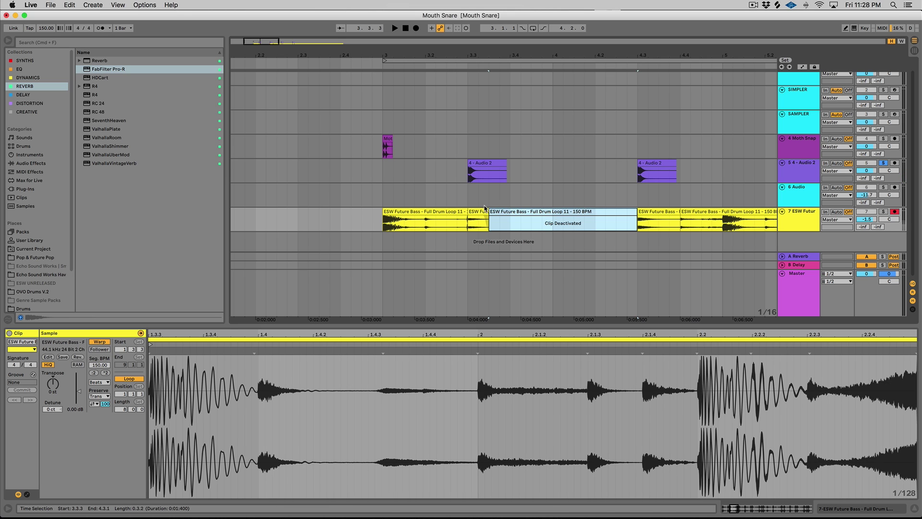
# Step: Play the first 4-Audio 2 snare layered with the short drum loop segment at 3.3.1
pyautogui.click(484, 162)
pyautogui.keyDown('shift'); pyautogui.click(478, 221); pyautogui.keyUp('shift')
pyautogui.press('space')
pyautogui.press('space')
pyautogui.press('space')
pyautogui.press('space')
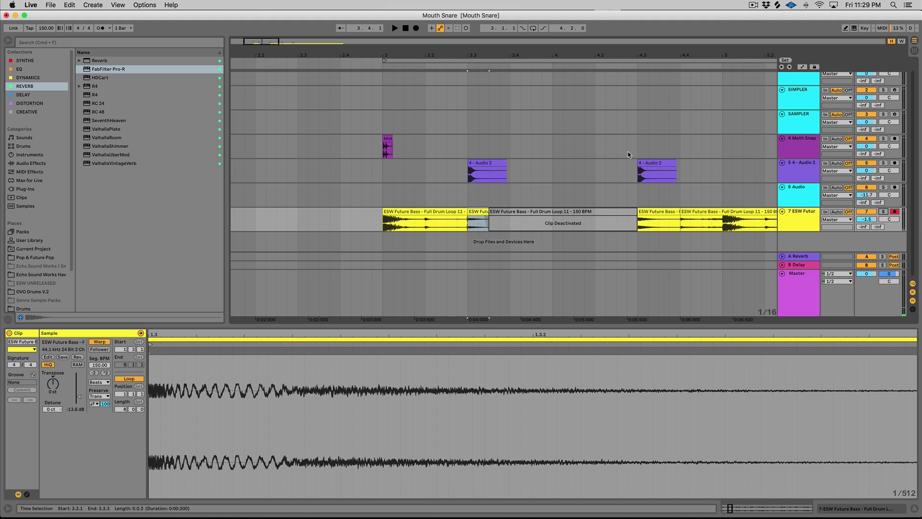